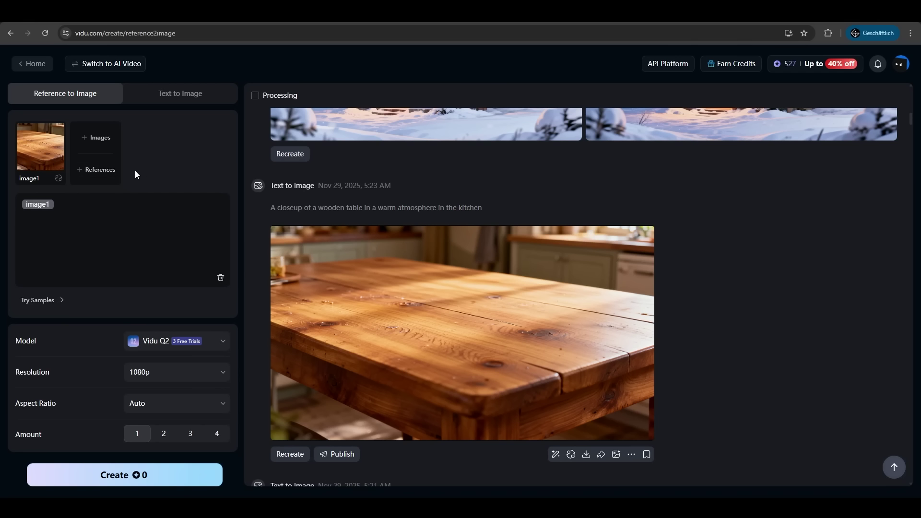
Step: Create a reference 'house cookie' from the gingerbread house picture, tagged cookie
click(110, 175)
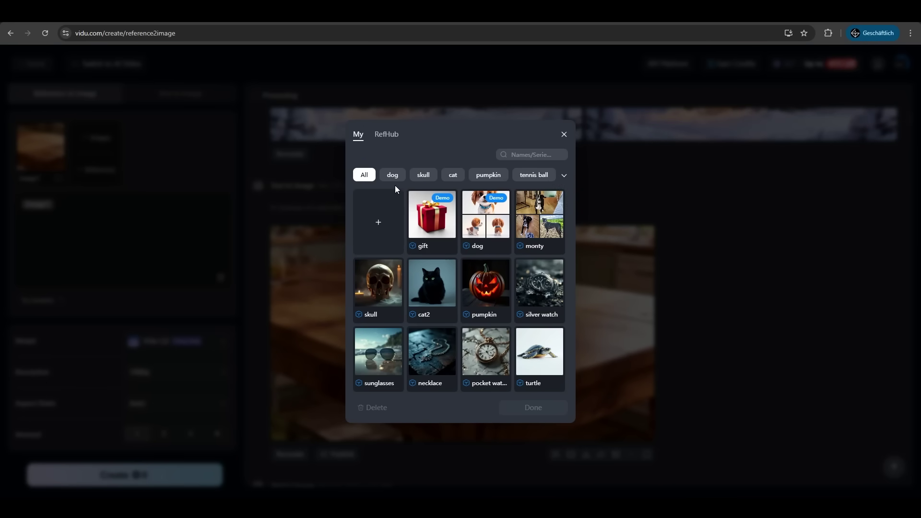
click(386, 208)
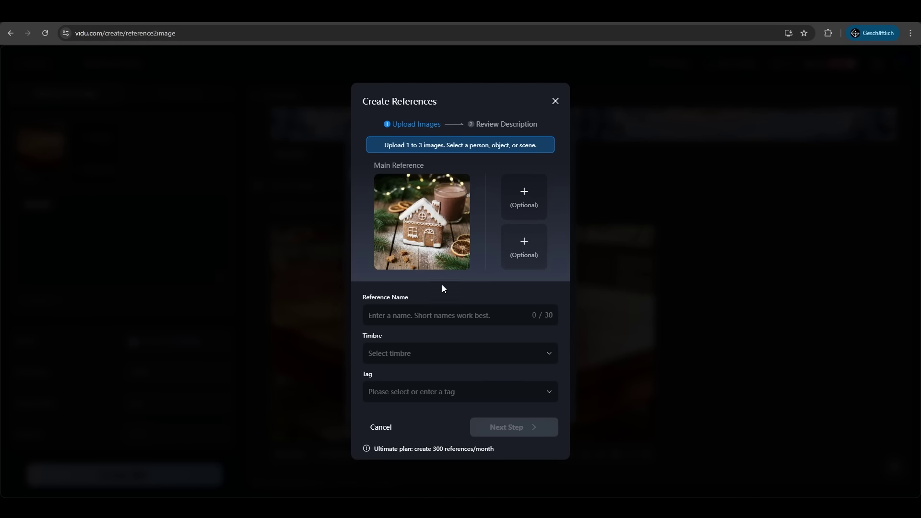
click(436, 313)
text(house cookie)
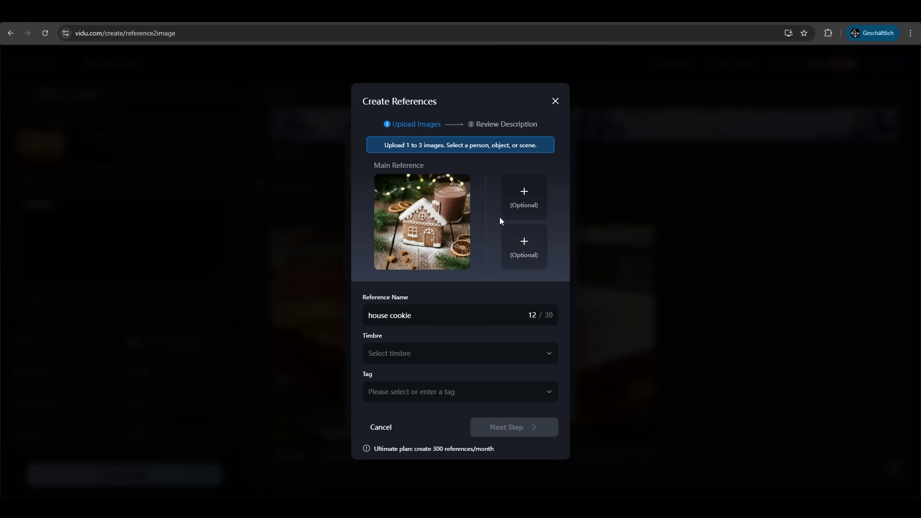
click(419, 397)
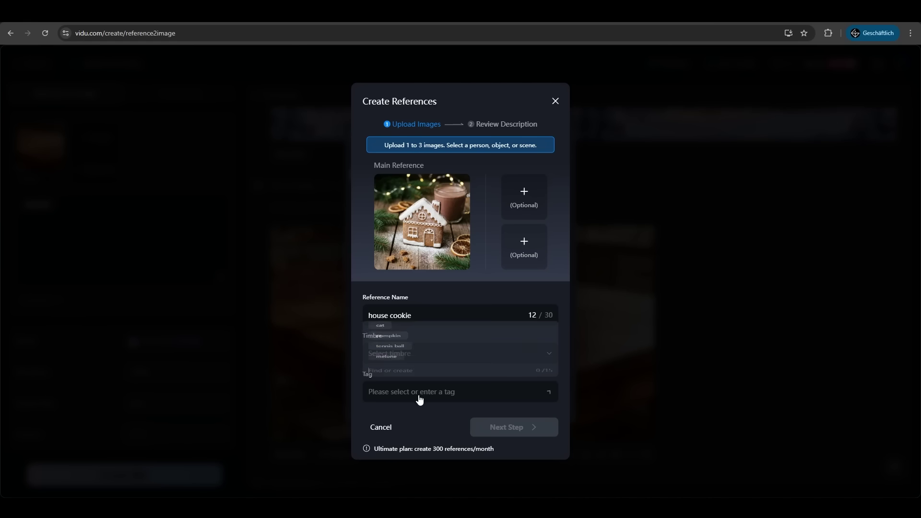
text(cookie)
key(Return)
Step: Give it No Voice timbre, save it, and save the 'reindeer cookie' reference
click(421, 353)
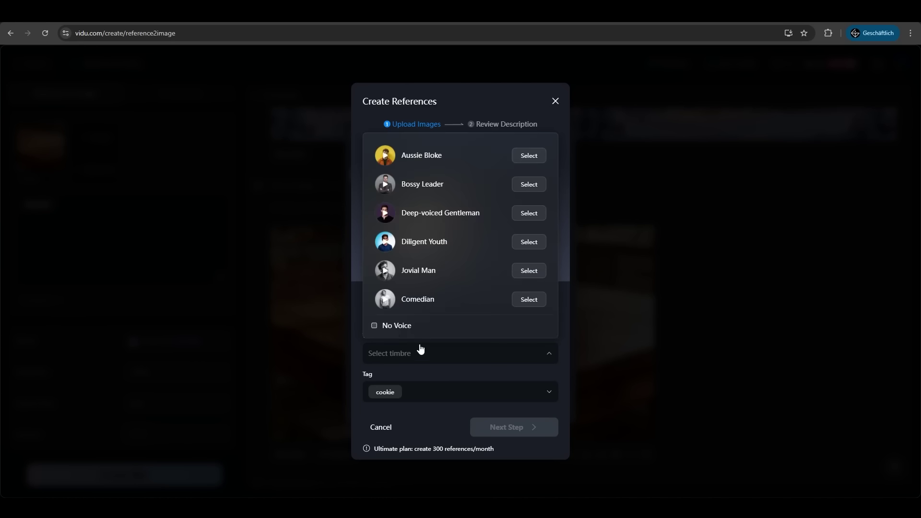
click(387, 327)
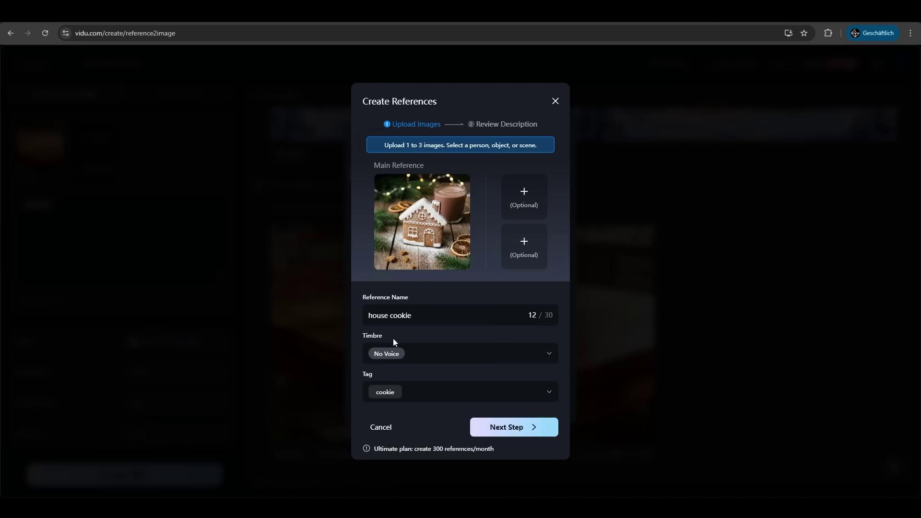
click(516, 429)
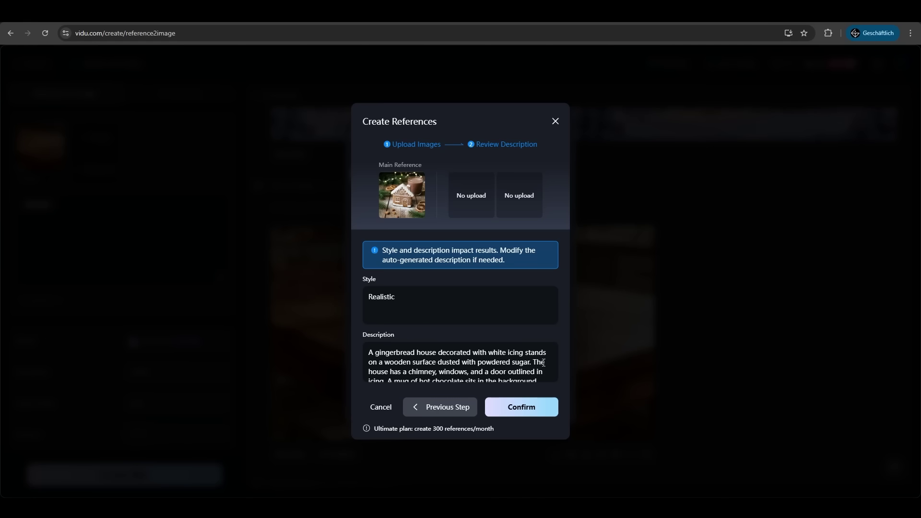
click(521, 409)
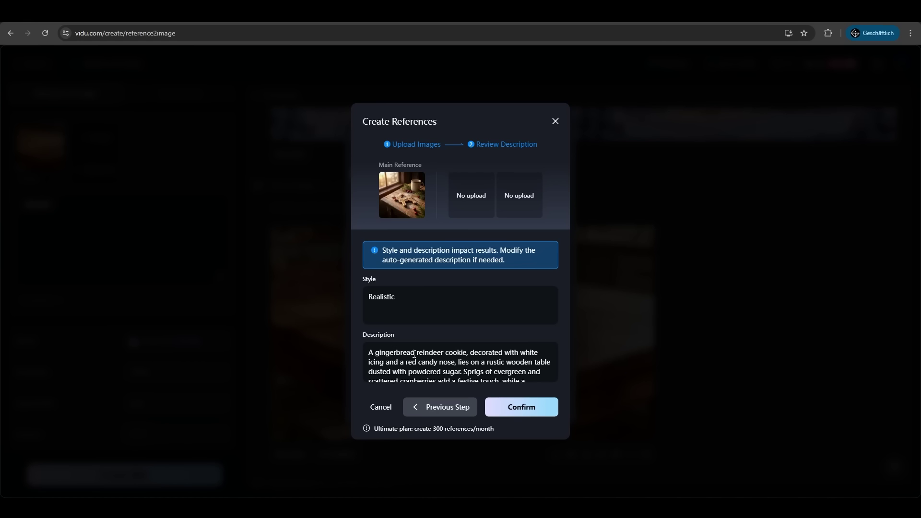
click(522, 407)
Step: Generate an image placing the house cookie and reindeer cookie references on the wooden table
click(522, 197)
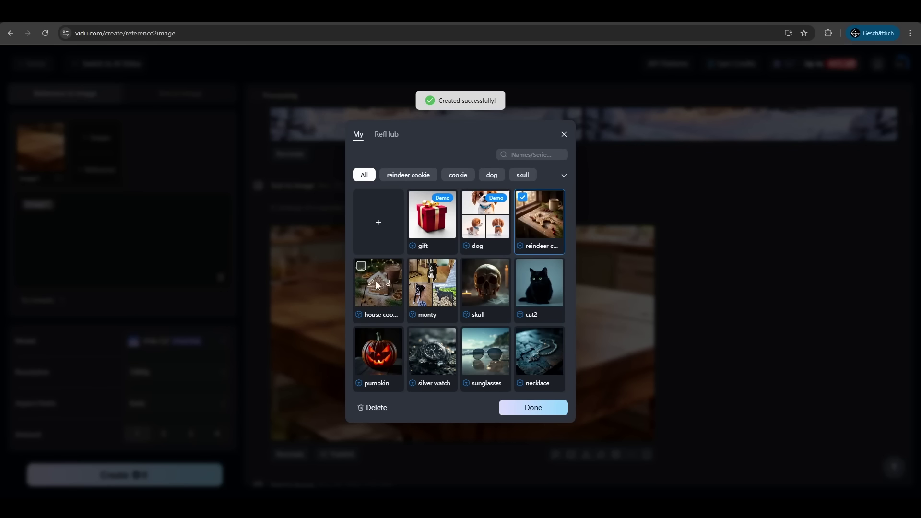
click(362, 266)
click(531, 408)
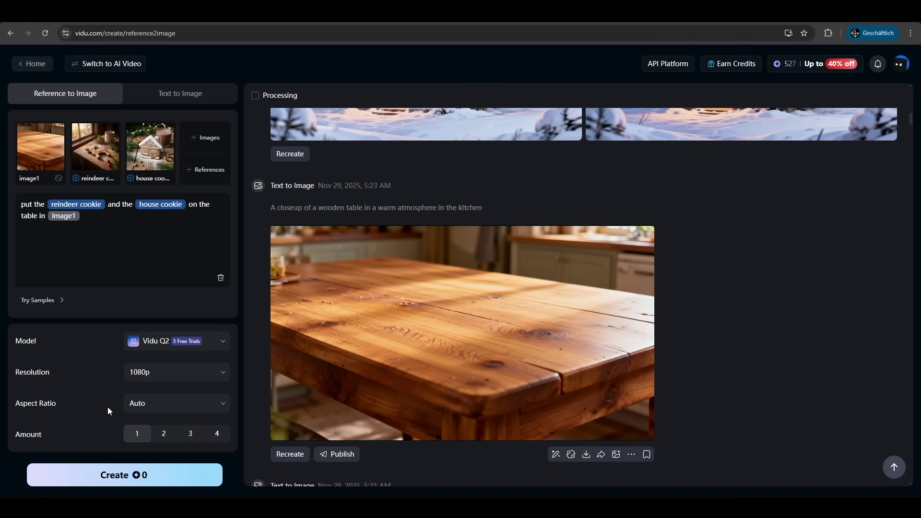
click(129, 476)
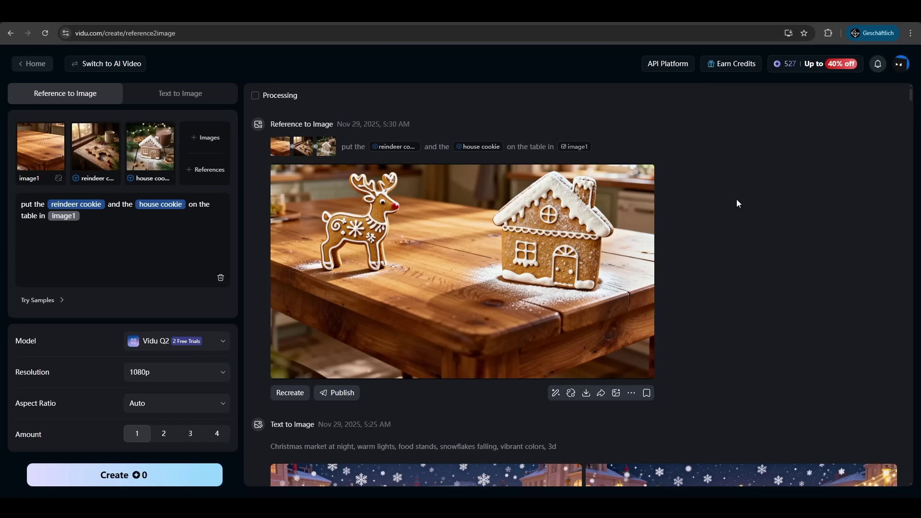
mouse_move(151, 159)
mouse_move(92, 157)
mouse_move(281, 149)
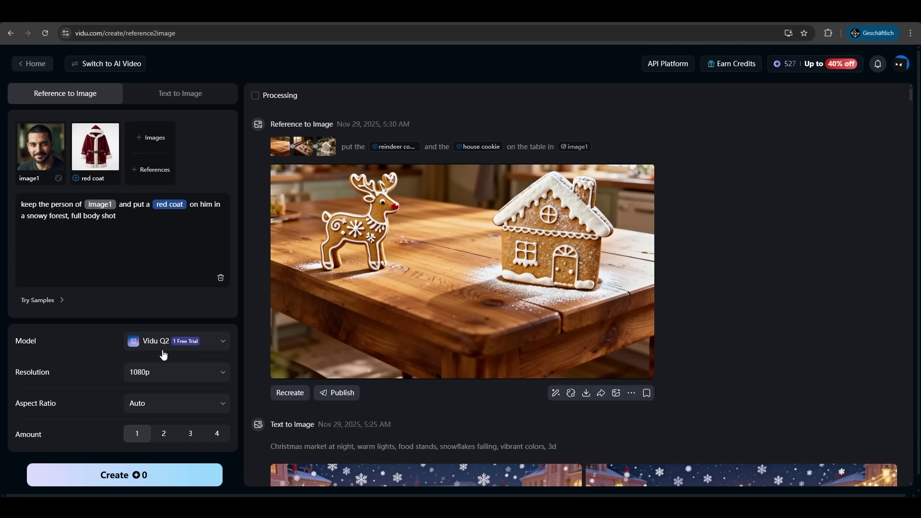
Step: Generate the image of the man wearing the red coat
click(167, 481)
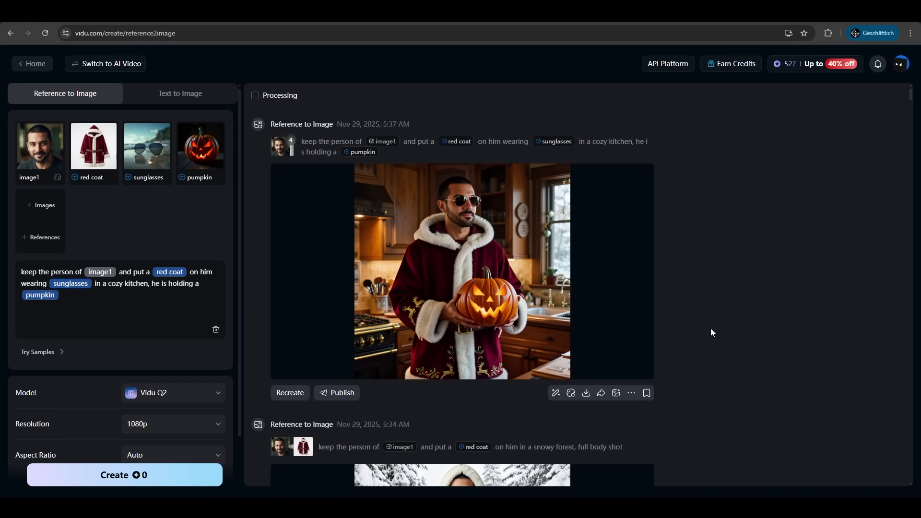
Step: Start an Image to Video from the kitchen image: 'man in the picture is smiling into the camera'
mouse_move(614, 393)
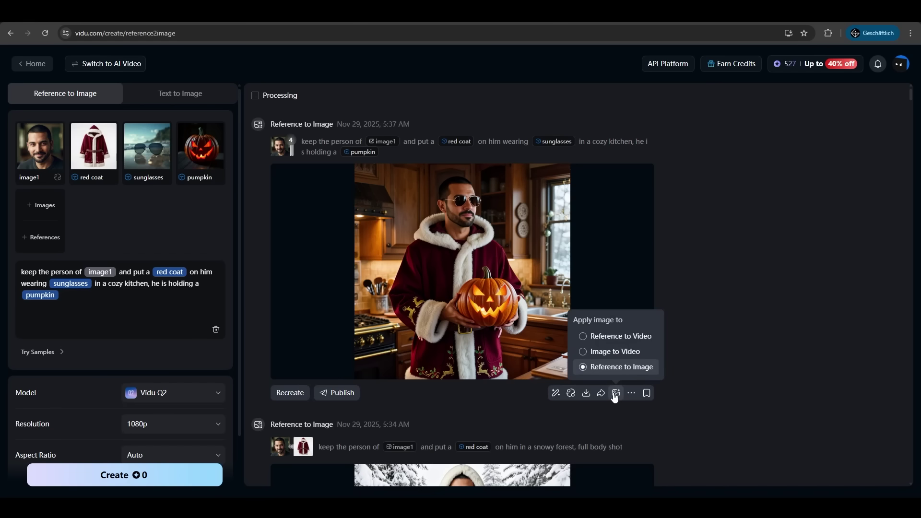
click(621, 358)
text(man in the p)
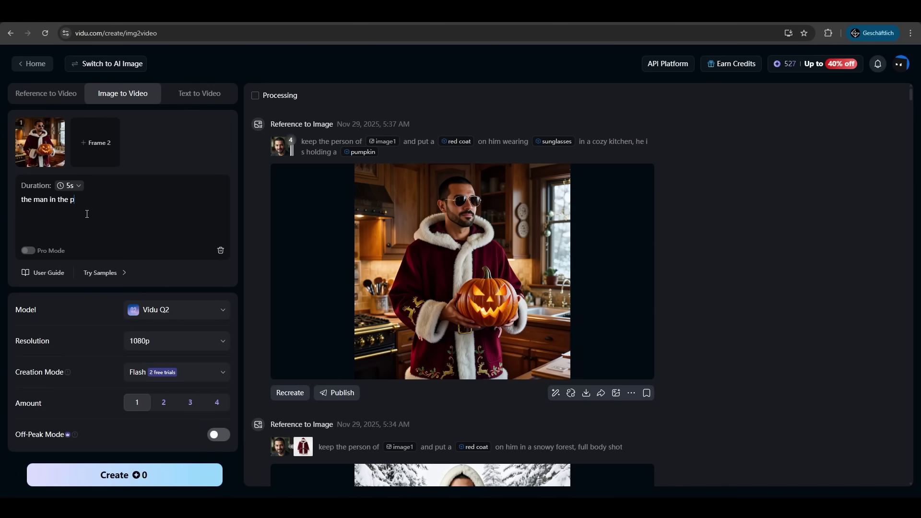
text(icture is smiling into the camera)
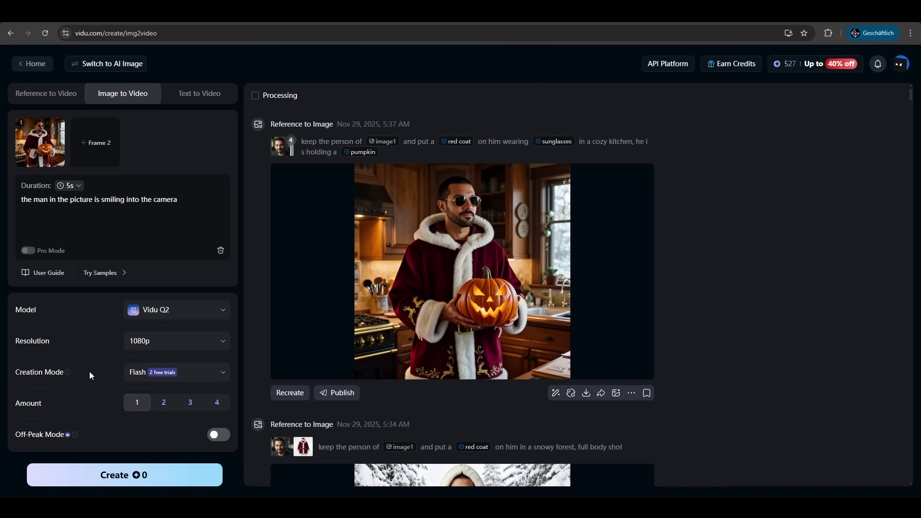
Step: Switch the creation mode to Cinematic, generate the smiling-man video, and play it
mouse_move(69, 373)
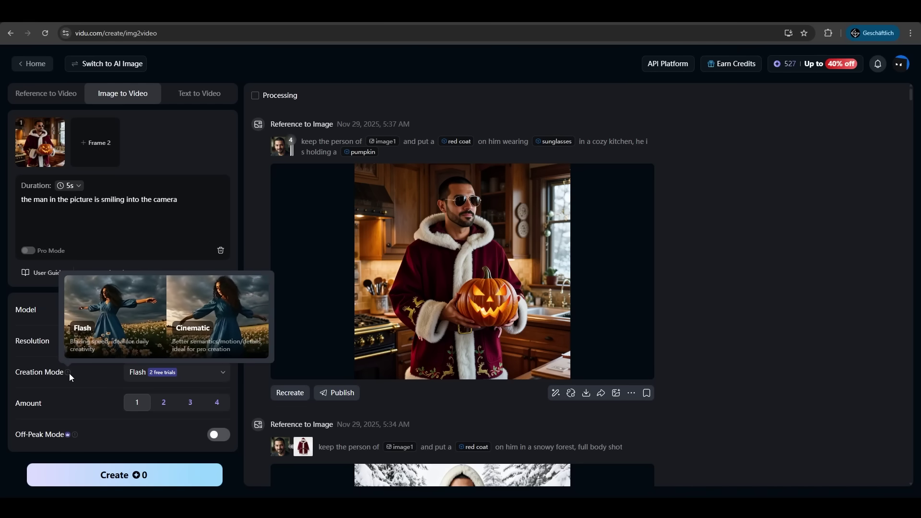
click(139, 373)
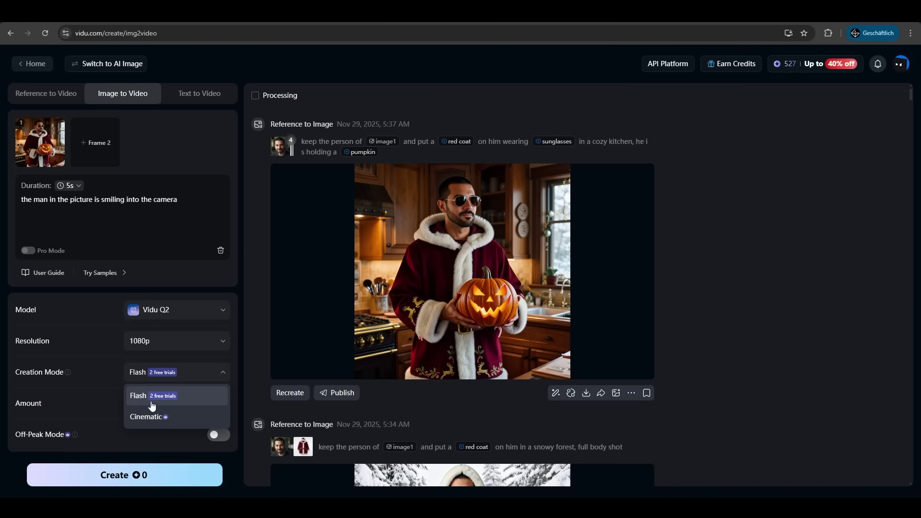
click(146, 415)
mouse_move(75, 435)
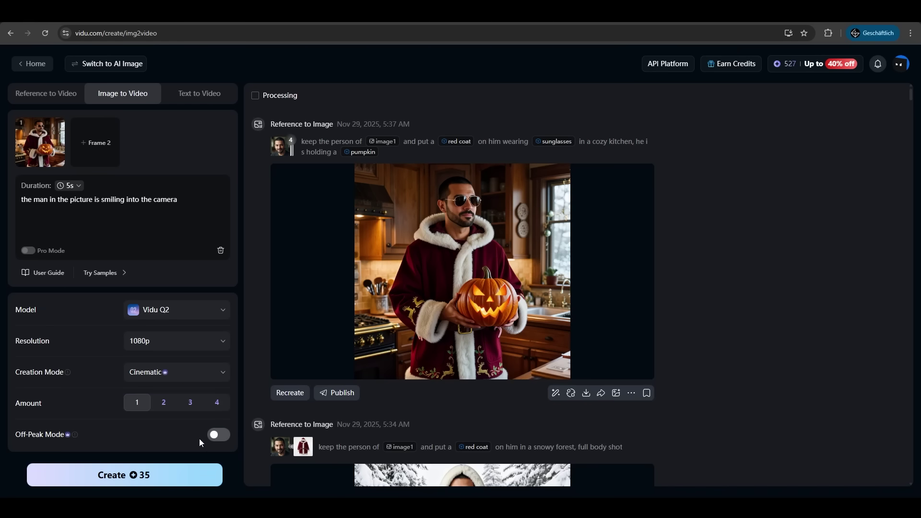
click(165, 476)
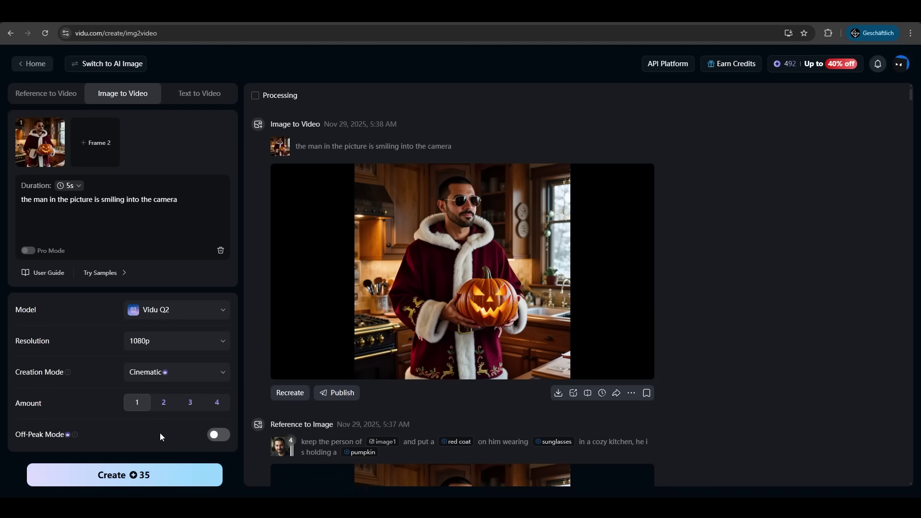
click(355, 334)
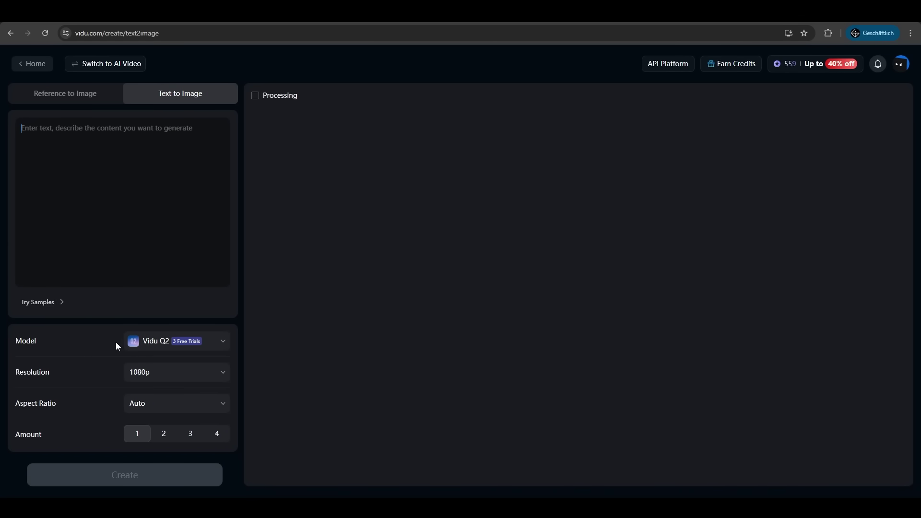
Step: Keep Vidu Q2, 1080p and Auto ratio, and paste the Santa-flying-over-town prompt
click(153, 340)
click(175, 373)
click(139, 372)
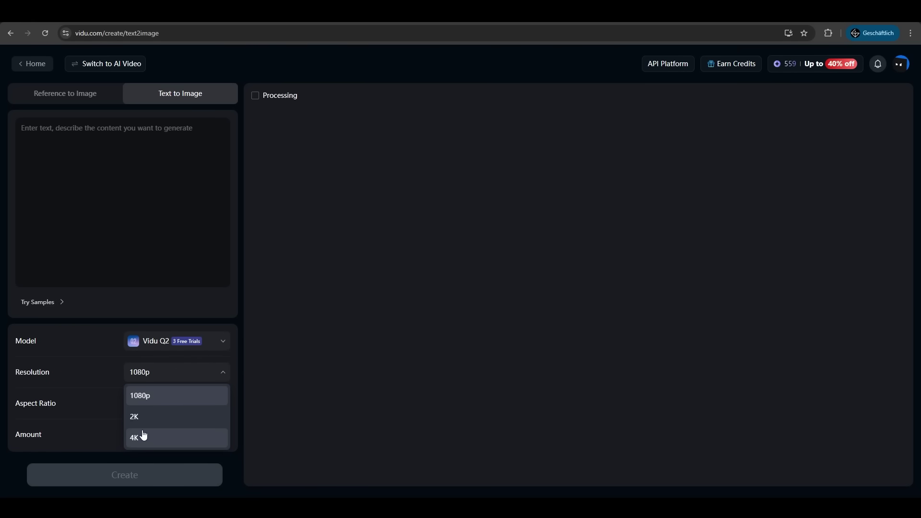
click(106, 407)
click(143, 403)
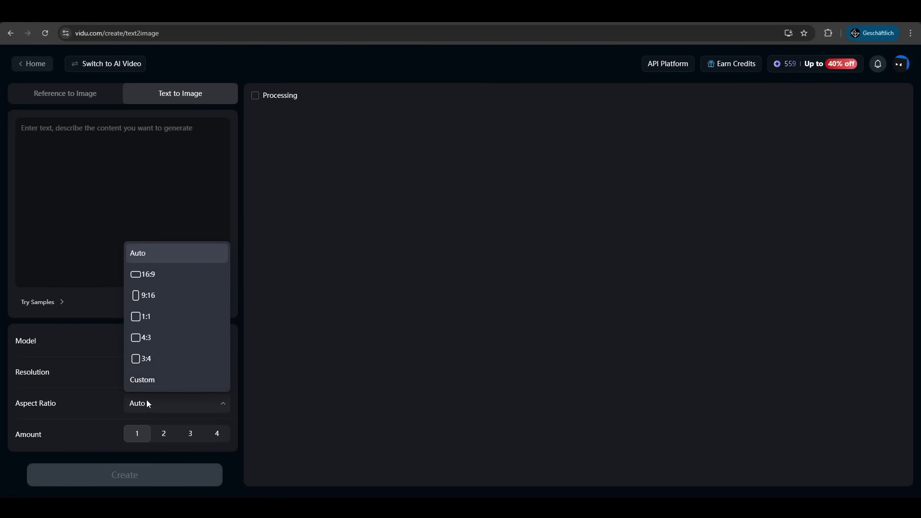
click(146, 401)
click(143, 175)
text(Santa flying over a town by night, looking straight in the camera, ultra realistic)
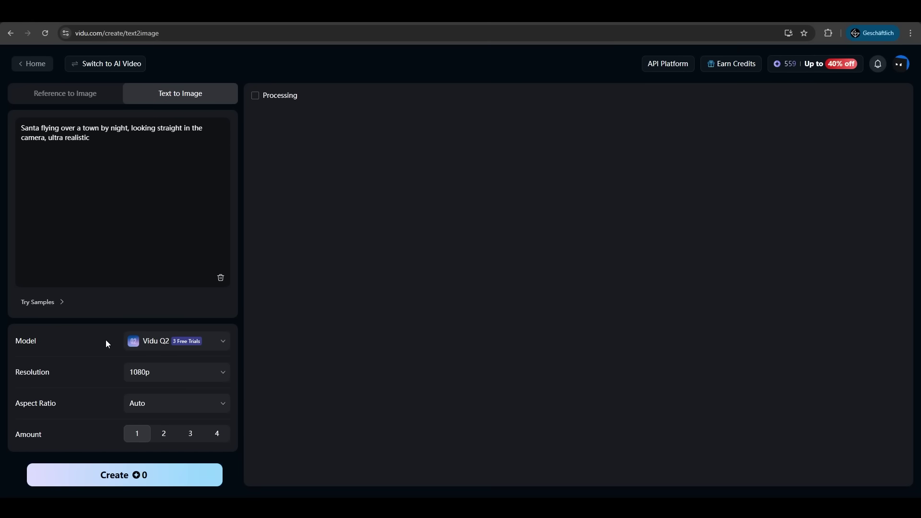
Step: Generate the ultra realistic Santa image
click(142, 475)
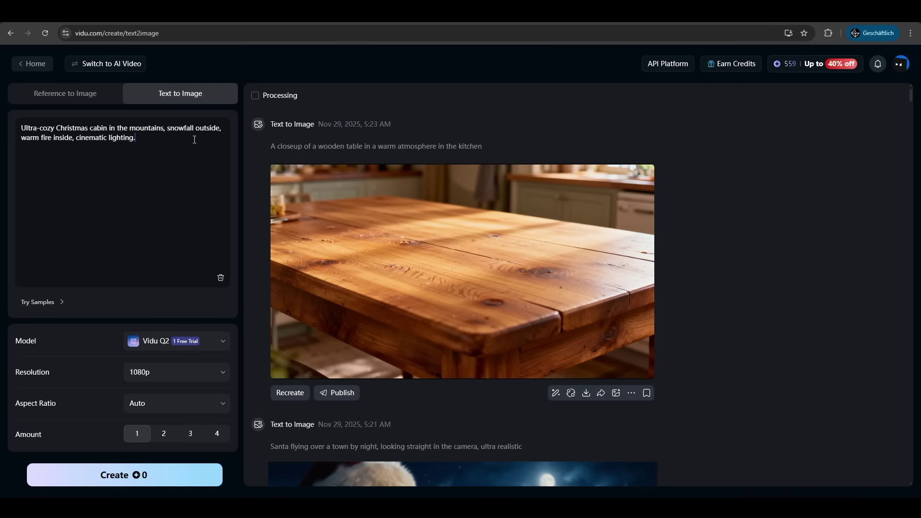
Step: Generate four 4K images at 16:9 from the cozy Christmas cabin prompt
click(143, 376)
click(147, 438)
click(143, 408)
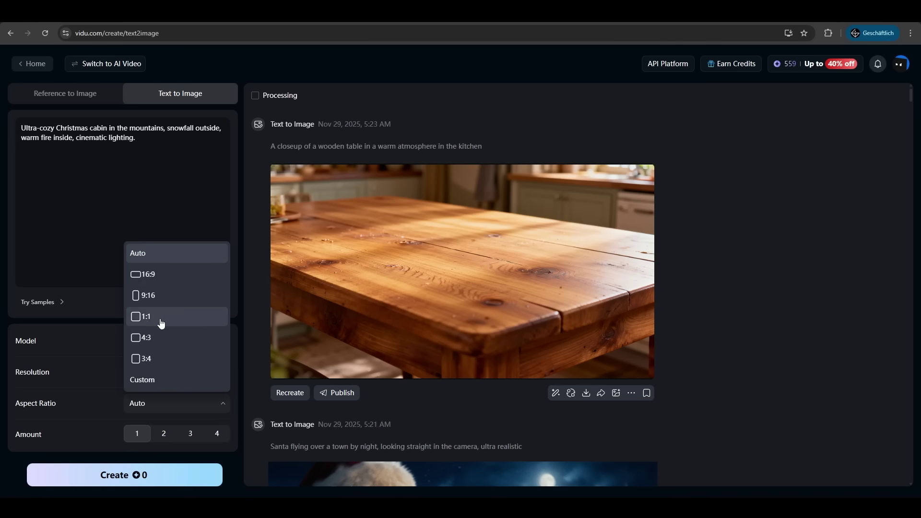
click(159, 279)
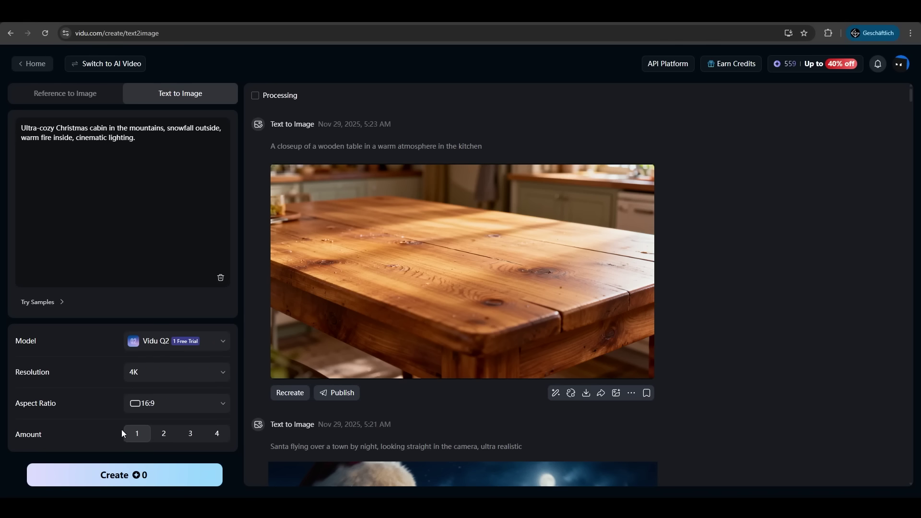
click(218, 435)
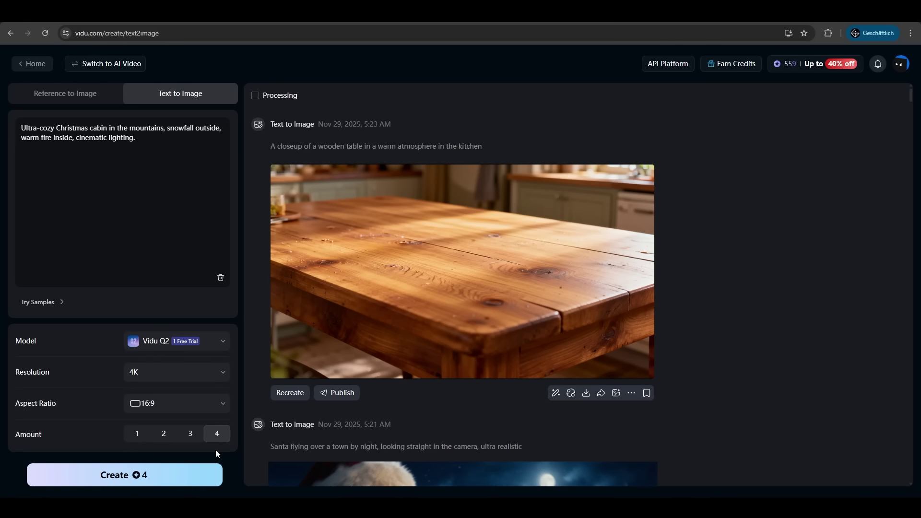
click(178, 477)
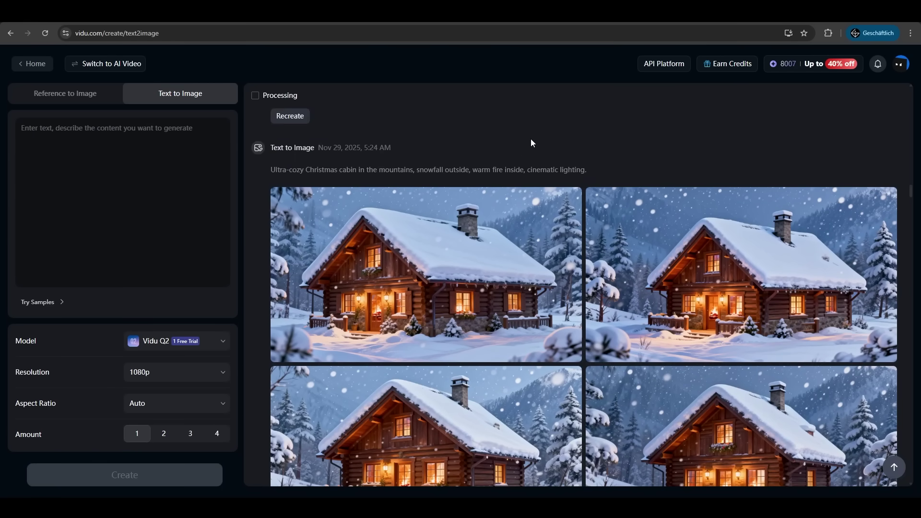
Step: Quick-edit the first cabin image with the request 'make the roof red'
mouse_move(464, 204)
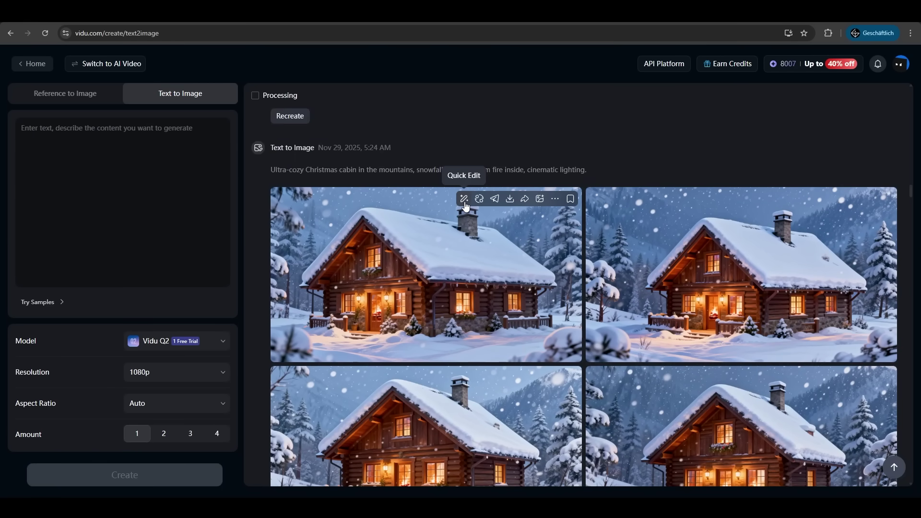
click(464, 204)
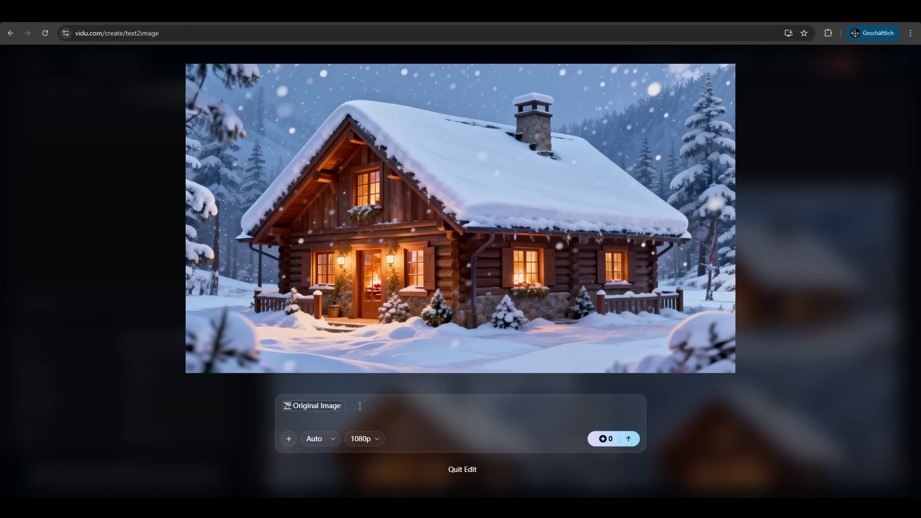
text(make the roof red)
click(630, 438)
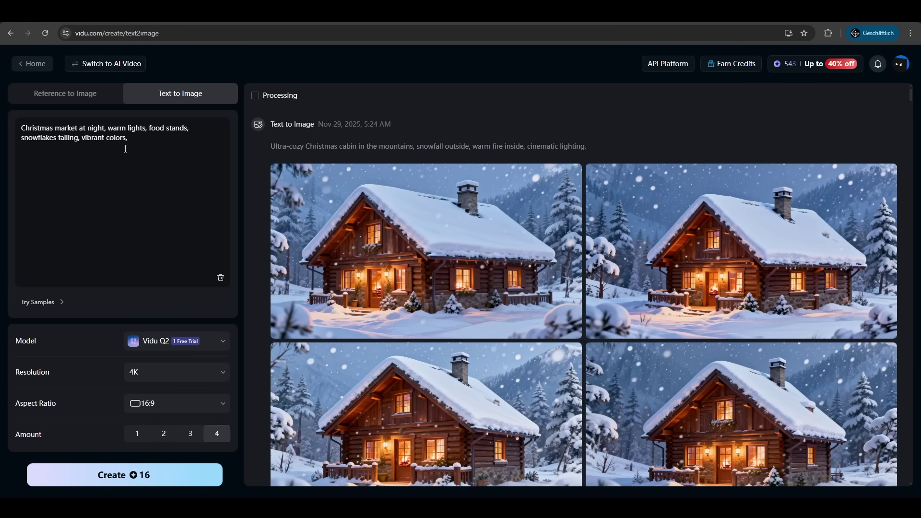
Step: Append '3d' to the Christmas market prompt and generate the images
click(161, 142)
text(3d)
click(181, 475)
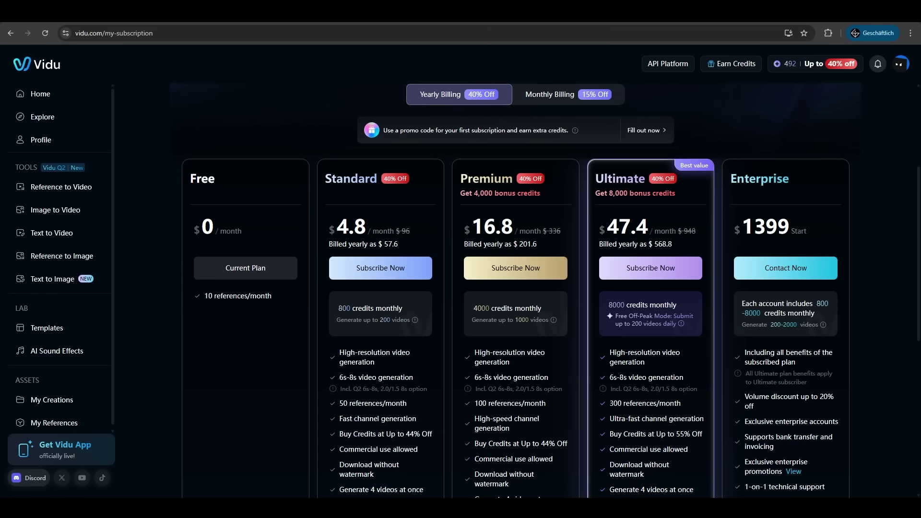
Step: Go back from the subscription page to the Vidu home page
key(alt+Left)
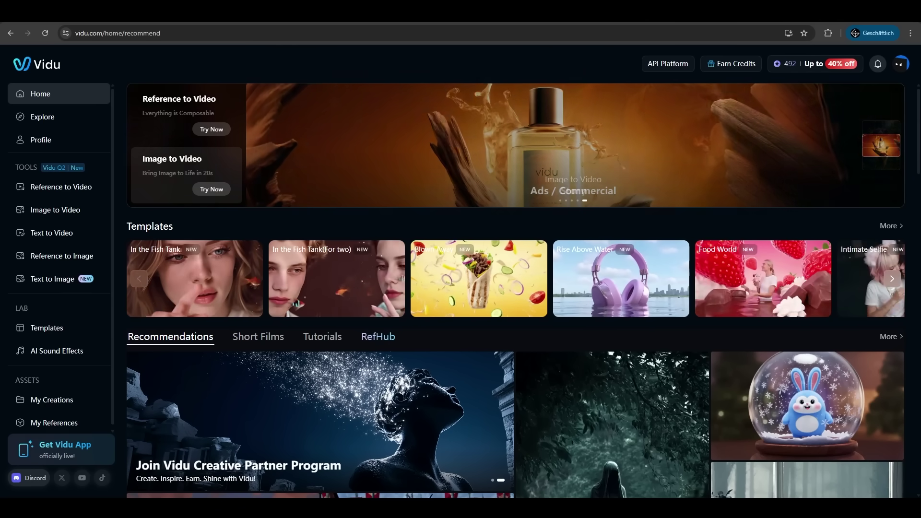